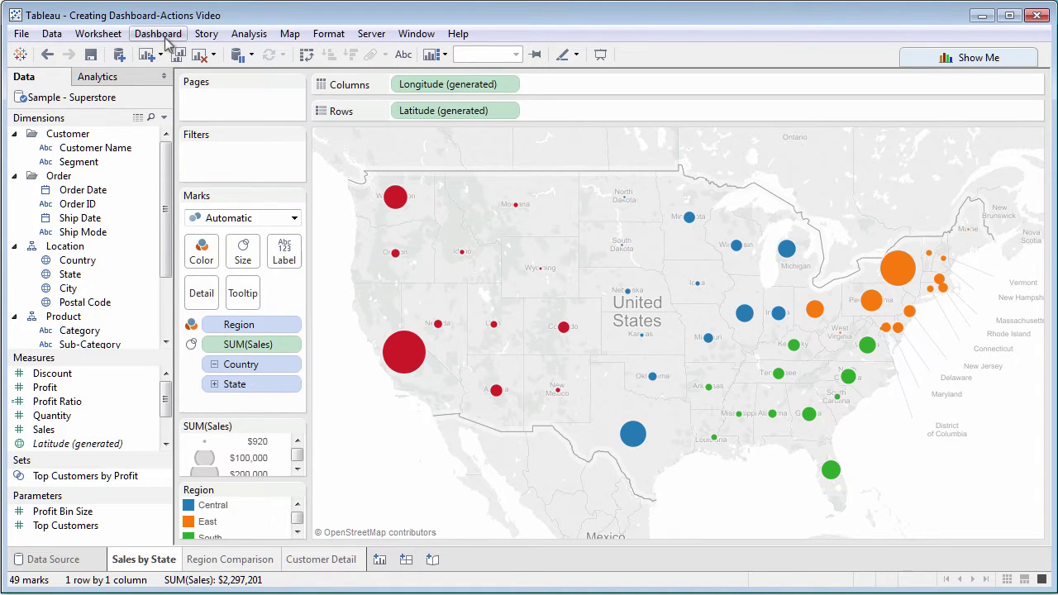
Step: Create a new blank Dashboard 1 at the default Desktop size of 1000 × 800
left_click(160, 34)
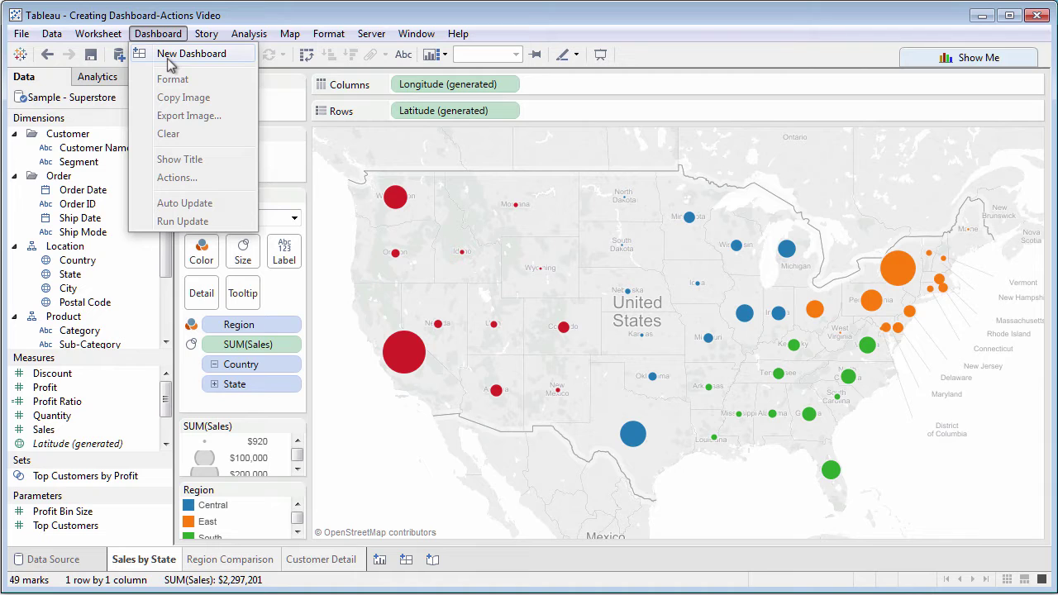
left_click(156, 37)
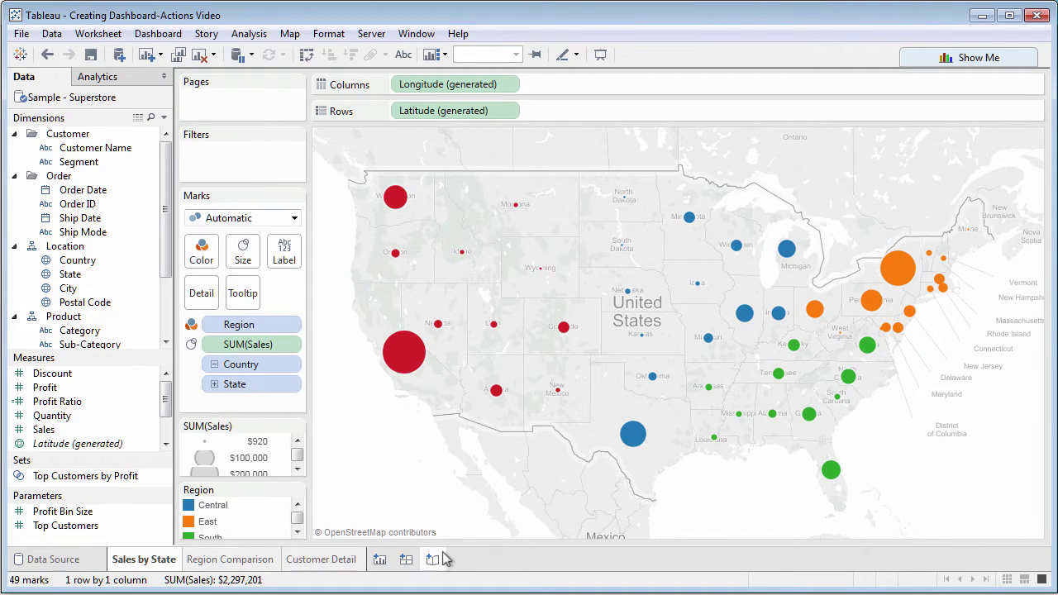
left_click(406, 559)
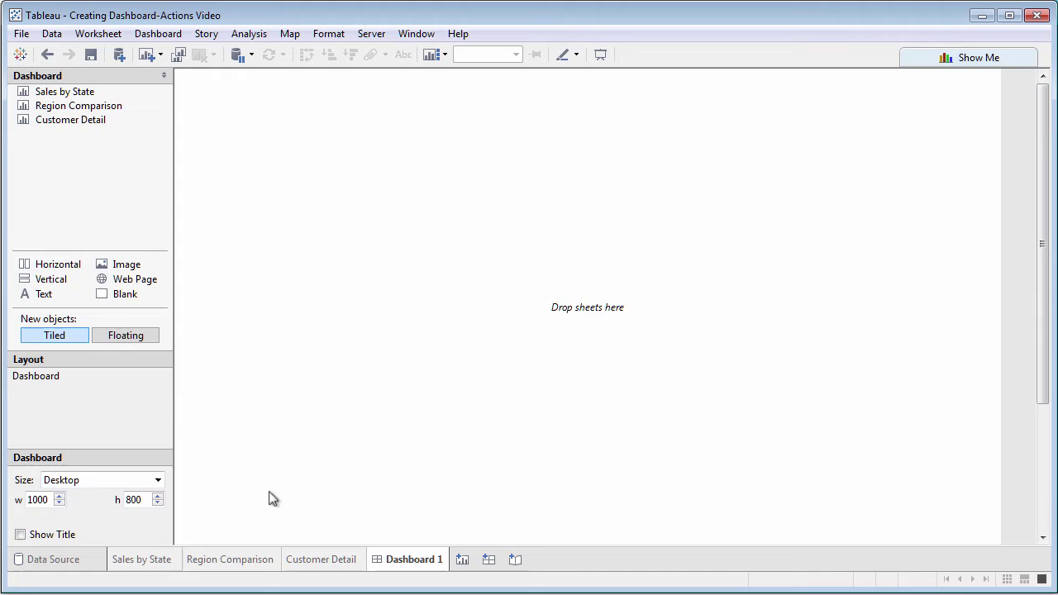
mouse_move(87, 96)
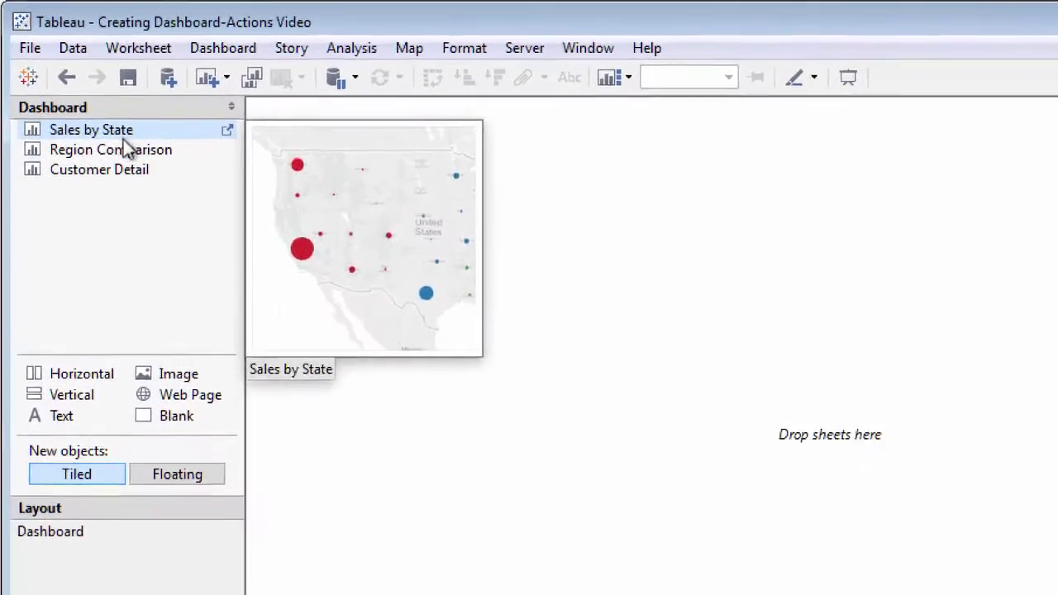
mouse_move(123, 169)
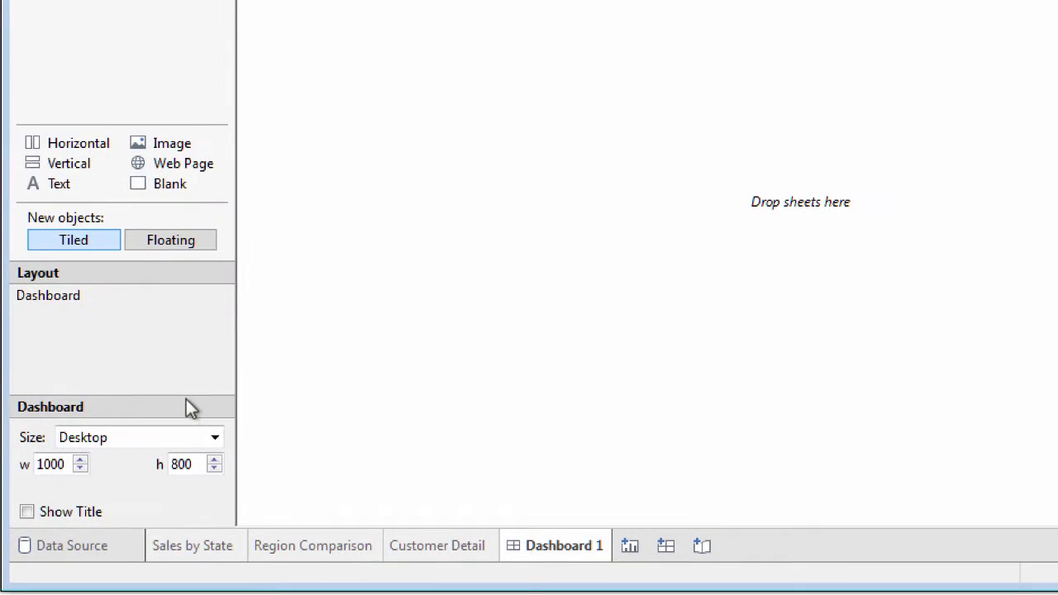
Step: Change the dashboard size from fixed 1000 × 800 to Automatic
left_click(216, 439)
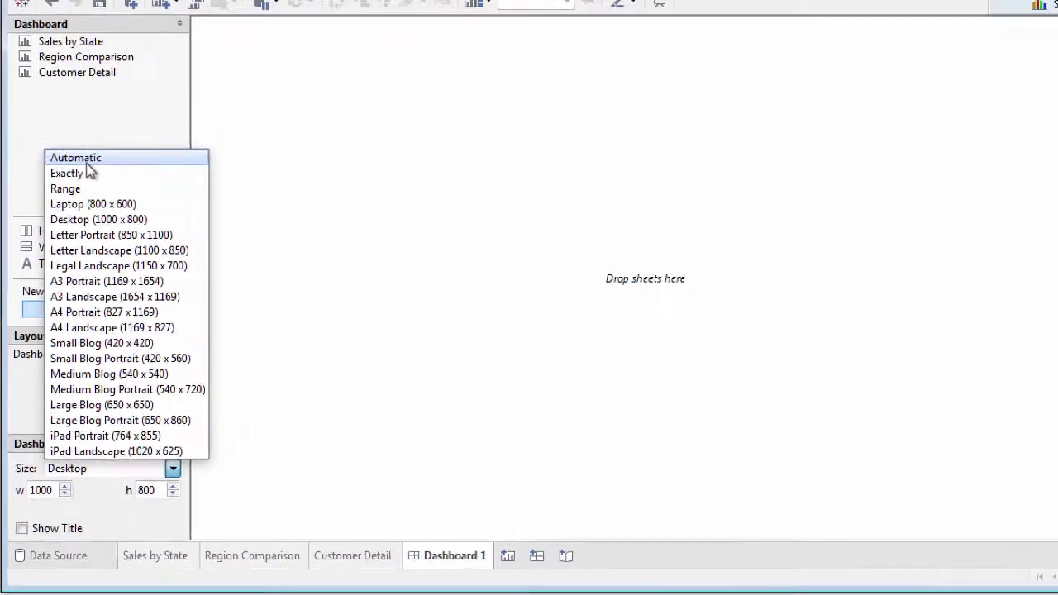
left_click(86, 162)
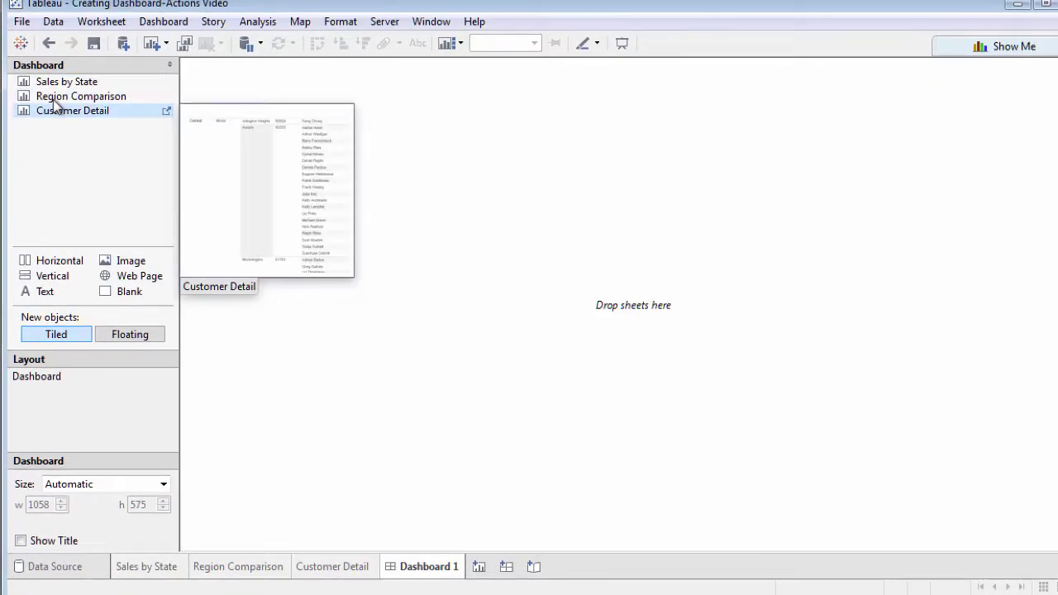
Step: Place the Sales by State map on the dashboard and drop the Region Comparison pie on its left
left_click_drag(49, 83, 291, 147)
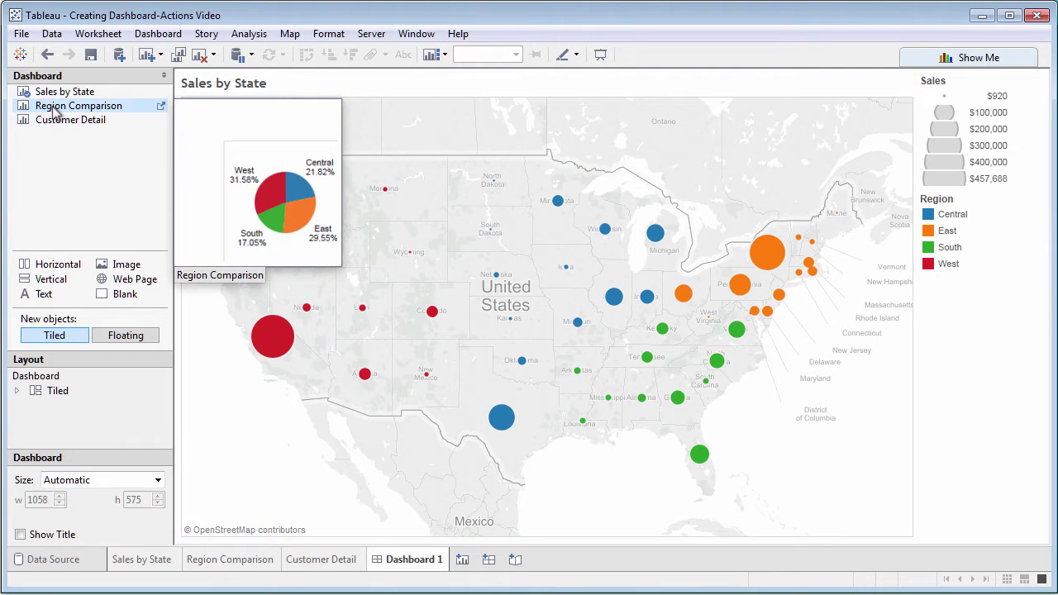
left_click_drag(59, 108, 99, 123)
mouse_move(168, 148)
left_mouse_down()
mouse_move(242, 184)
mouse_move(614, 242)
mouse_move(711, 327)
mouse_move(605, 402)
mouse_move(570, 403)
mouse_move(427, 366)
left_mouse_up()
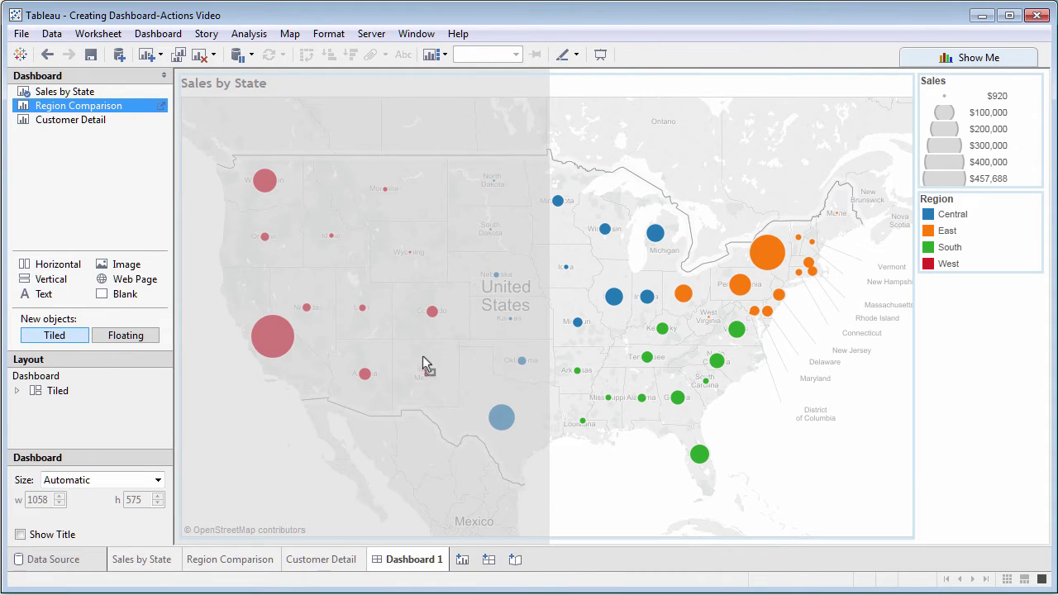
mouse_move(358, 322)
left_mouse_down()
mouse_move(283, 287)
mouse_move(184, 277)
mouse_move(230, 238)
mouse_move(440, 133)
left_mouse_up()
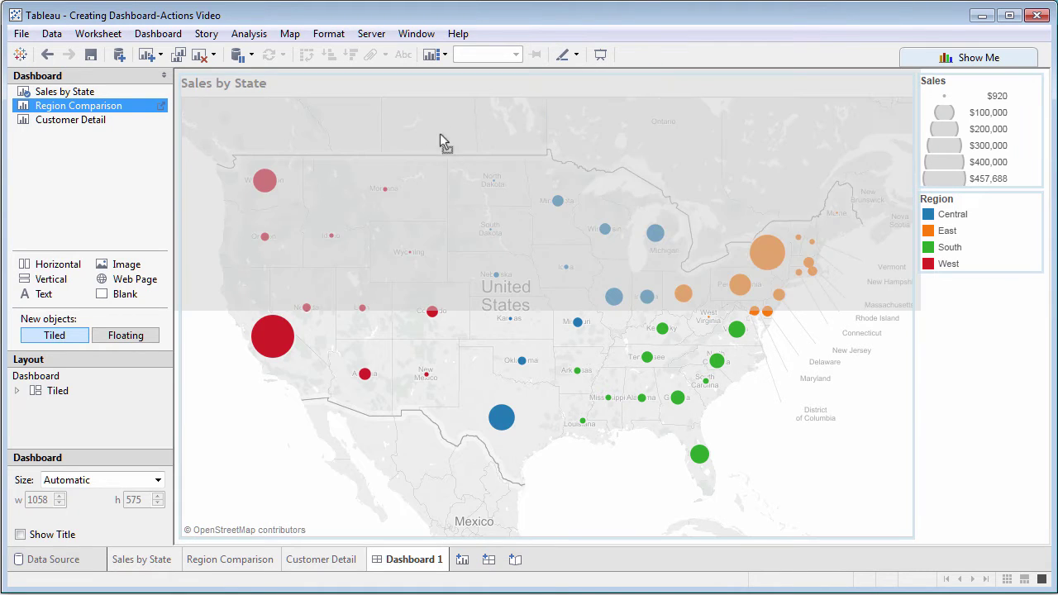
mouse_move(534, 86)
left_mouse_down()
mouse_move(549, 73)
mouse_move(876, 361)
mouse_move(909, 374)
mouse_move(854, 387)
mouse_move(430, 379)
mouse_move(377, 345)
left_mouse_up()
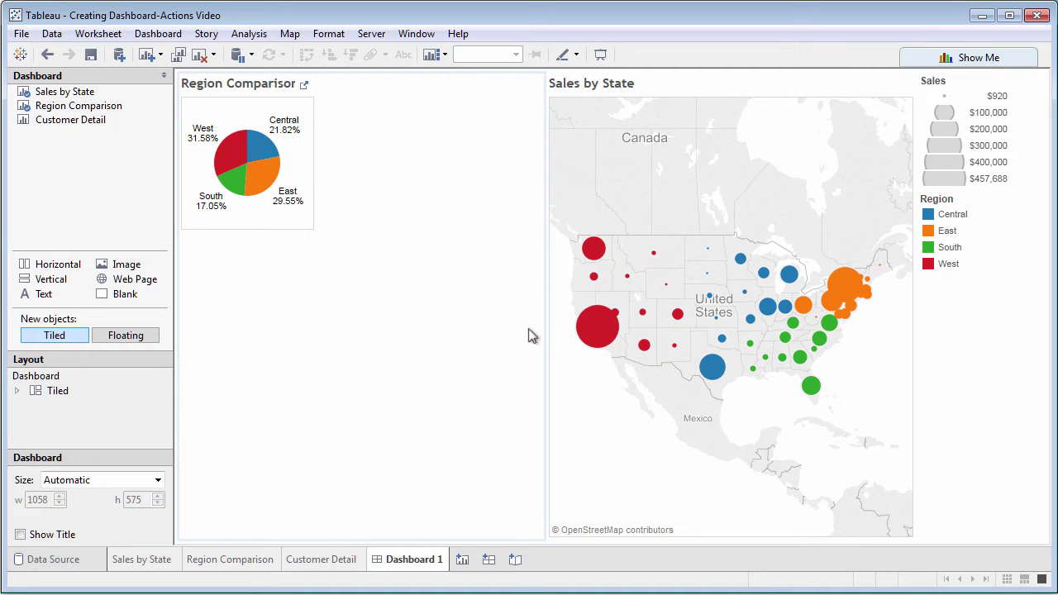
Step: Narrow the Region Comparison pane to widen the map, and set the pie's fit to Entire View
left_click_drag(545, 328, 430, 338)
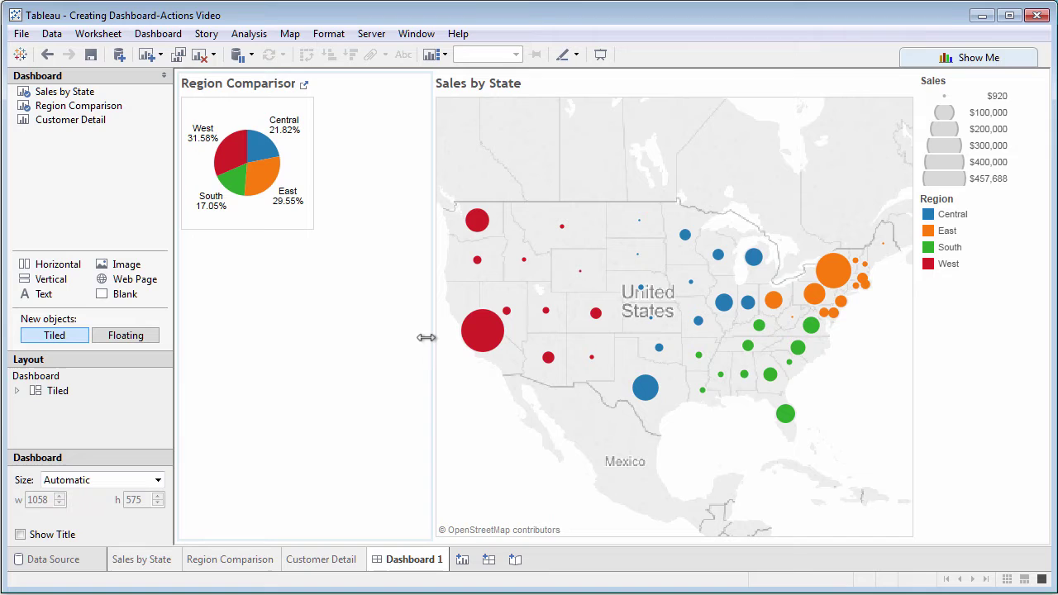
left_click(372, 300)
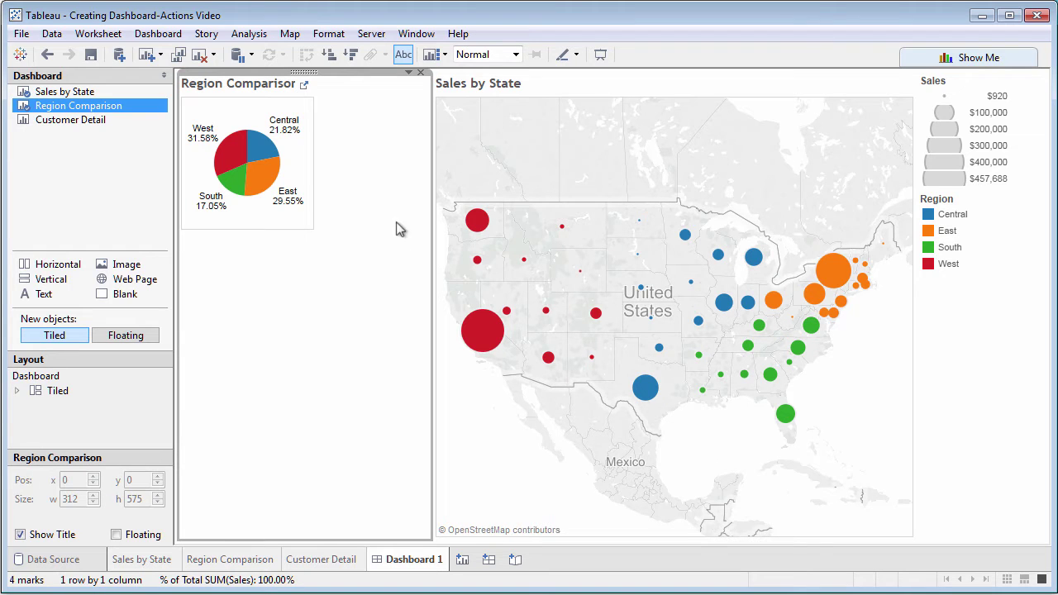
left_click(408, 73)
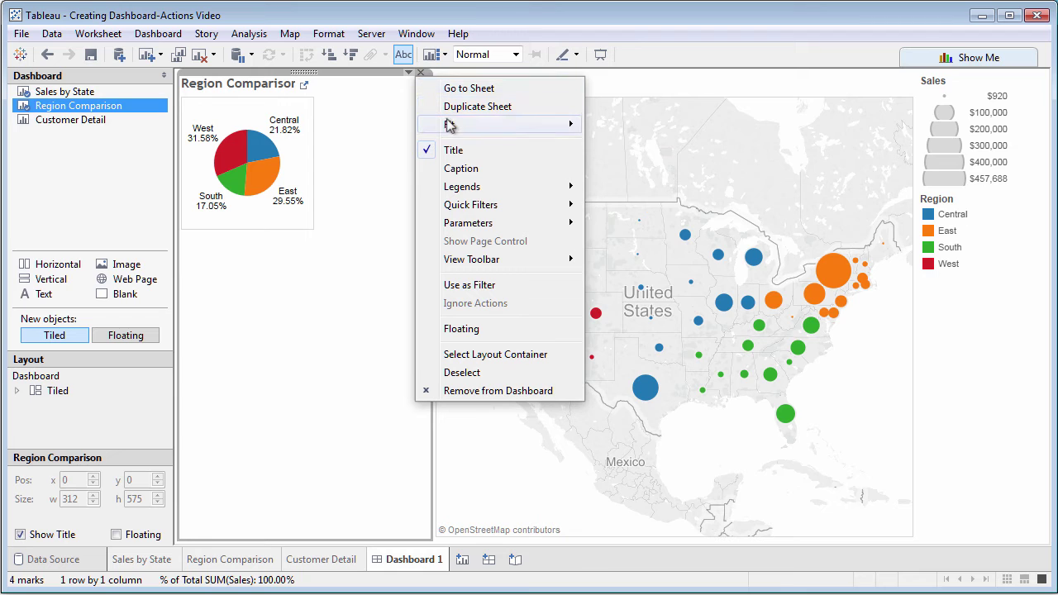
mouse_move(449, 123)
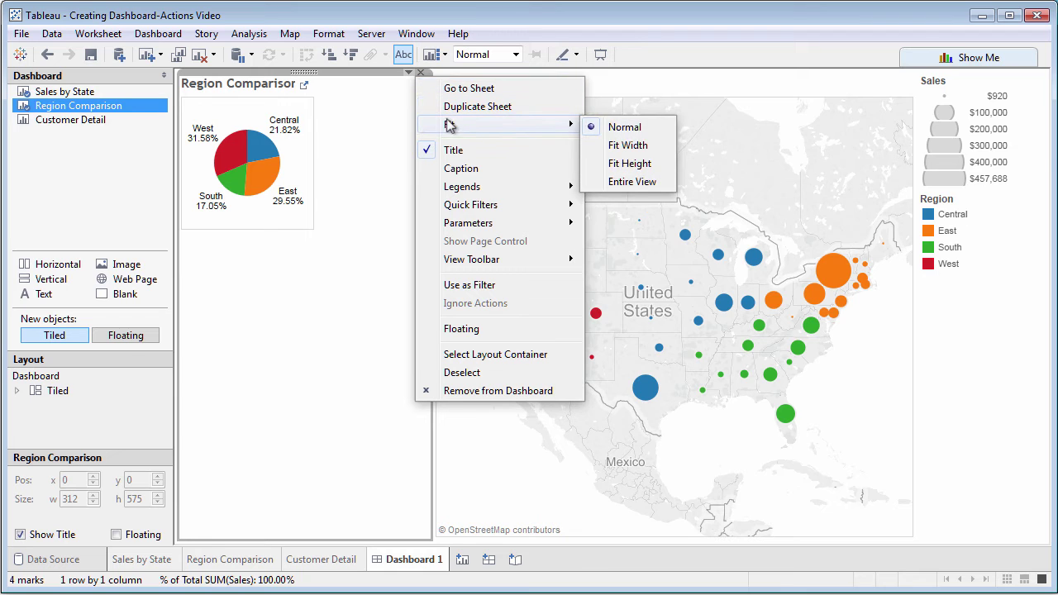
left_click(620, 182)
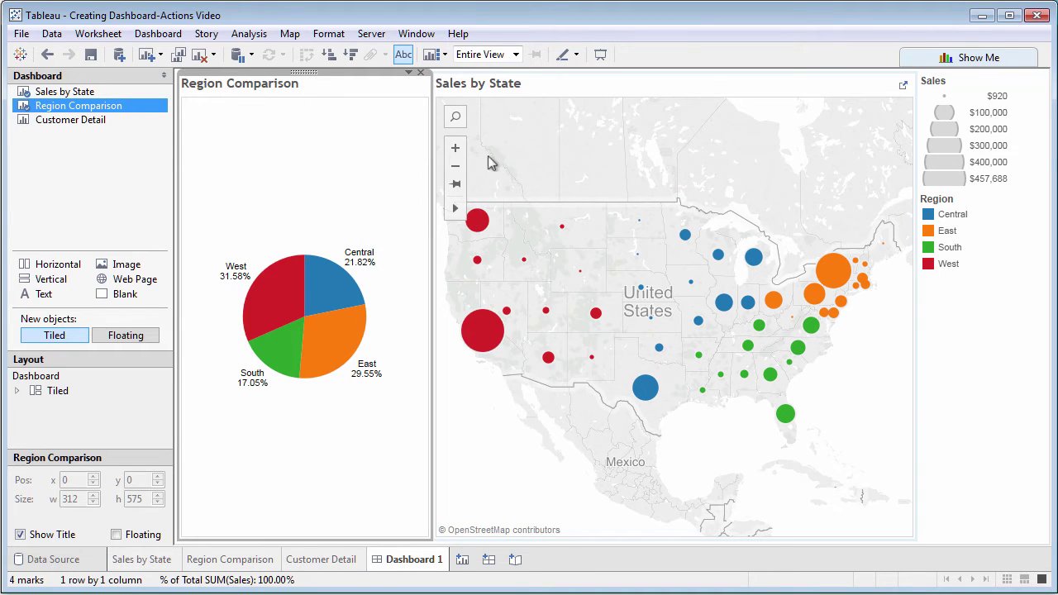
Step: Drop the Customer Detail table as a 1058 × 288 section along the dashboard's bottom edge
left_click_drag(65, 123, 100, 128)
left_click_drag(177, 192, 208, 235)
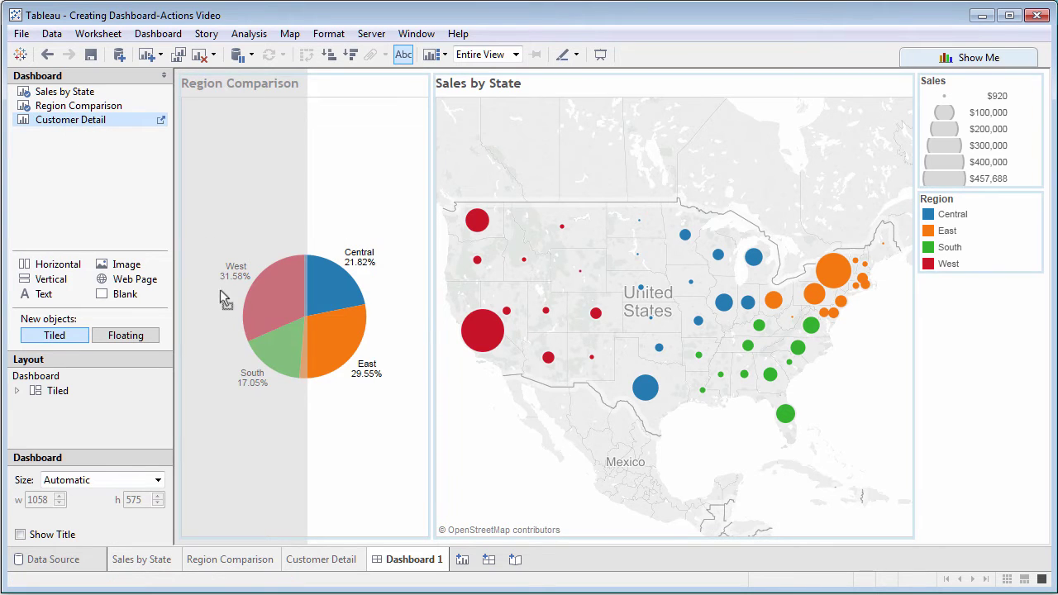
left_click_drag(220, 291, 612, 423)
left_click_drag(532, 454, 463, 549)
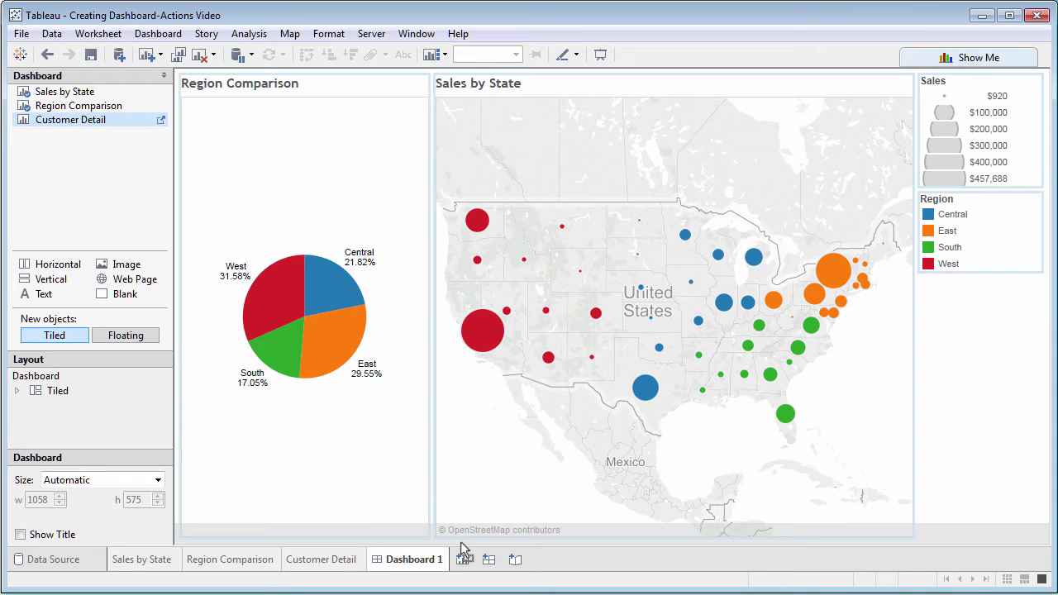
left_click_drag(461, 548, 461, 542)
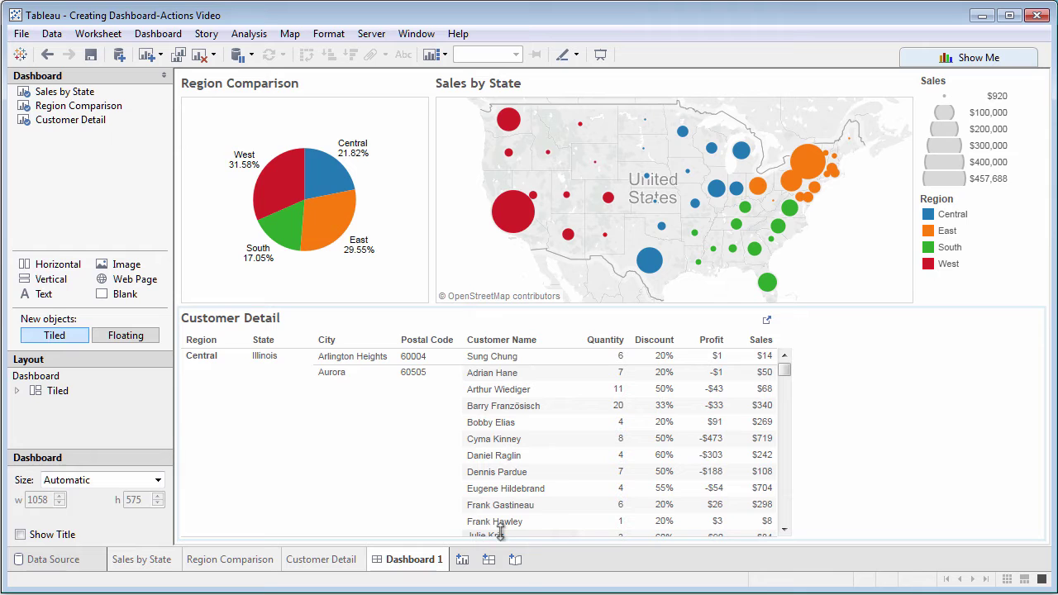
left_click(868, 374)
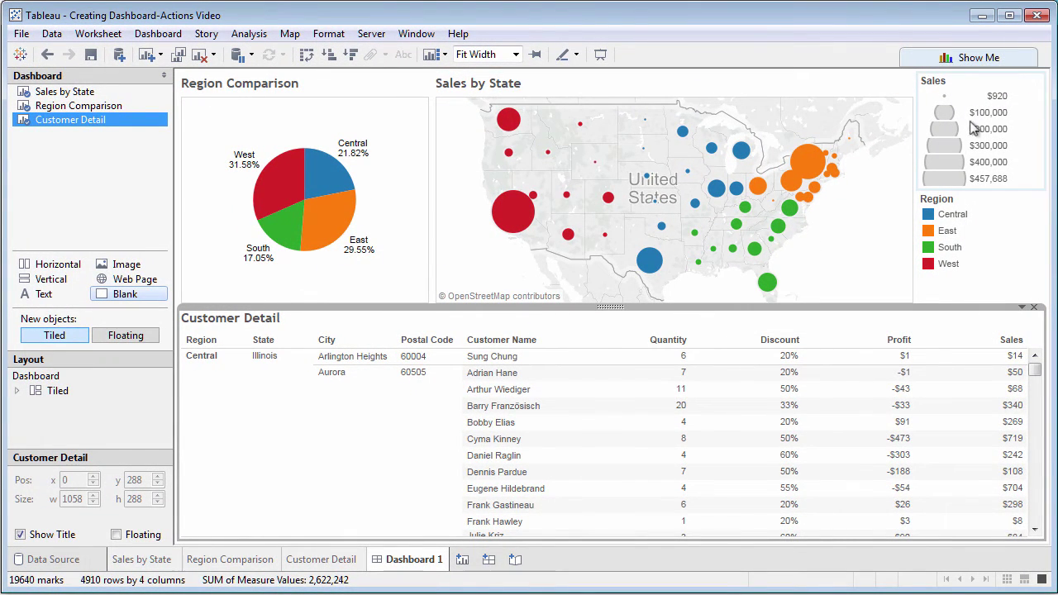
Step: Delete the Sales size legend and the Region colour legend from the dashboard
left_click(975, 84)
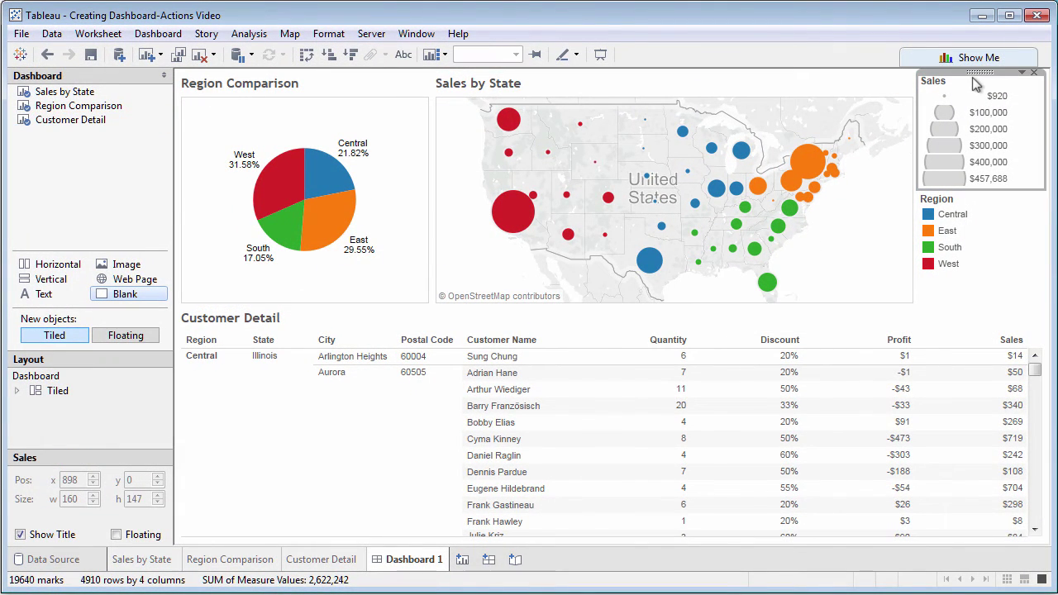
left_click(1033, 74)
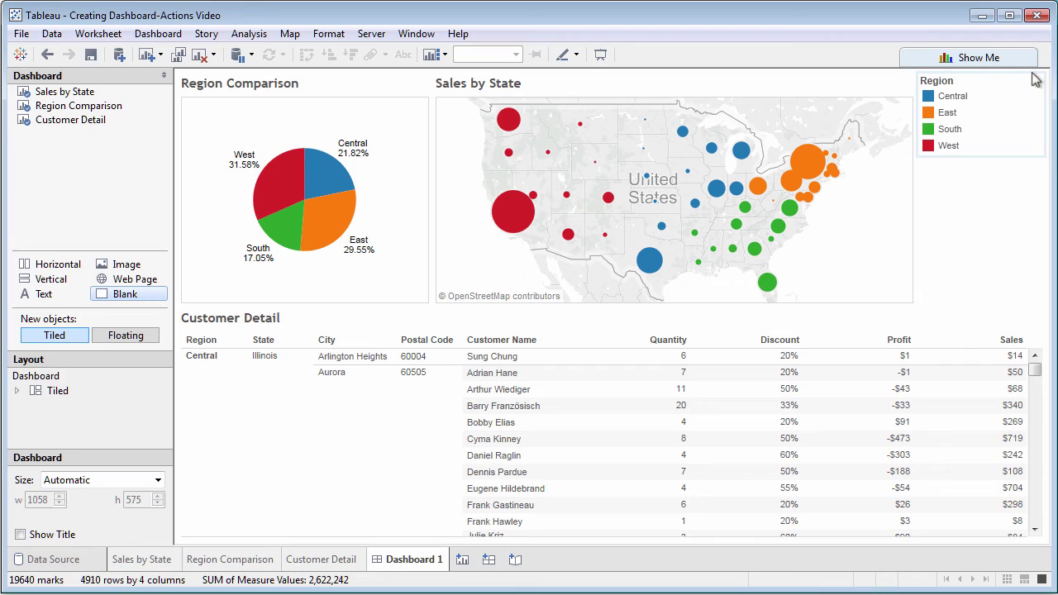
left_click(993, 89)
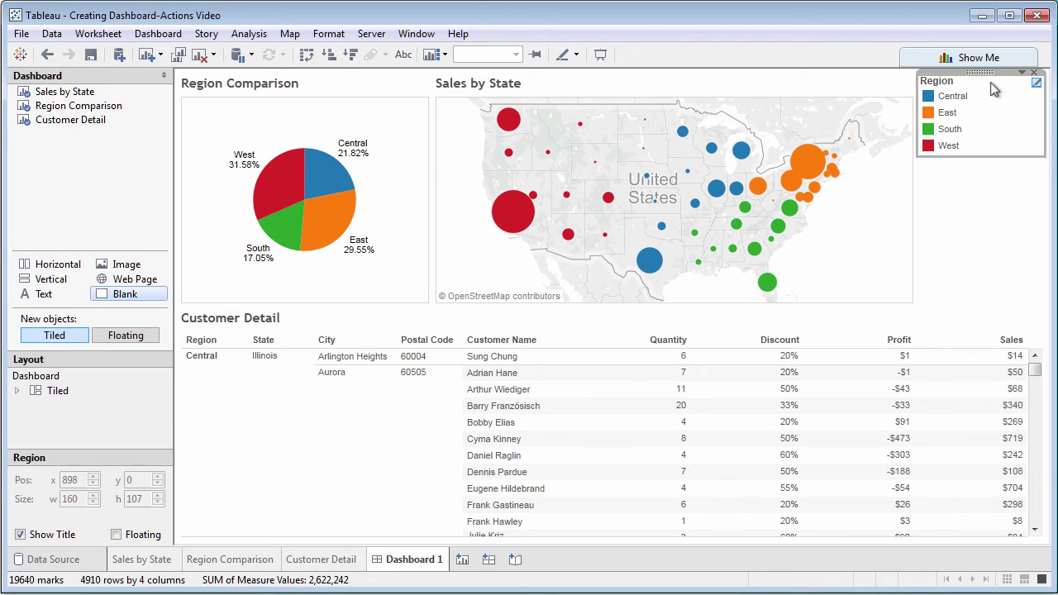
left_click(1034, 74)
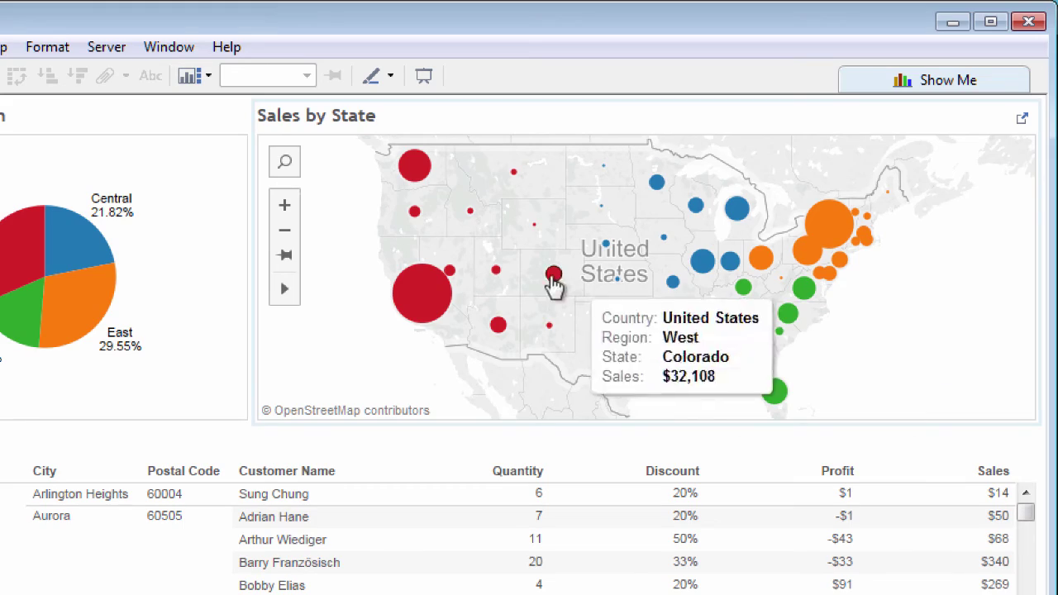
left_click(145, 125)
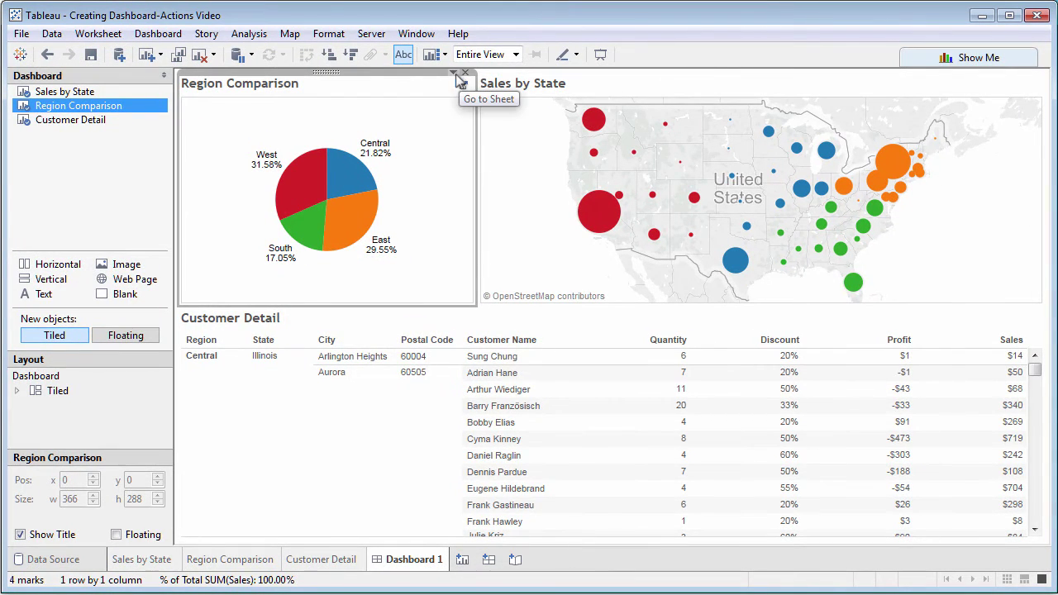
Step: Make the Region Comparison pie floating, shrink it slightly, and position it over the map's right side
left_click(451, 73)
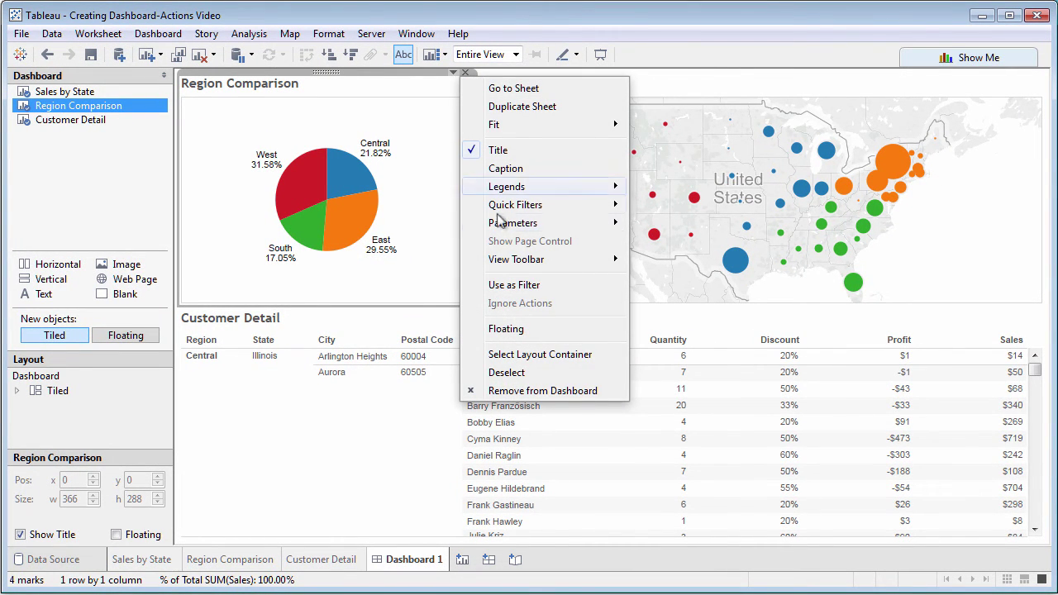
left_click(521, 329)
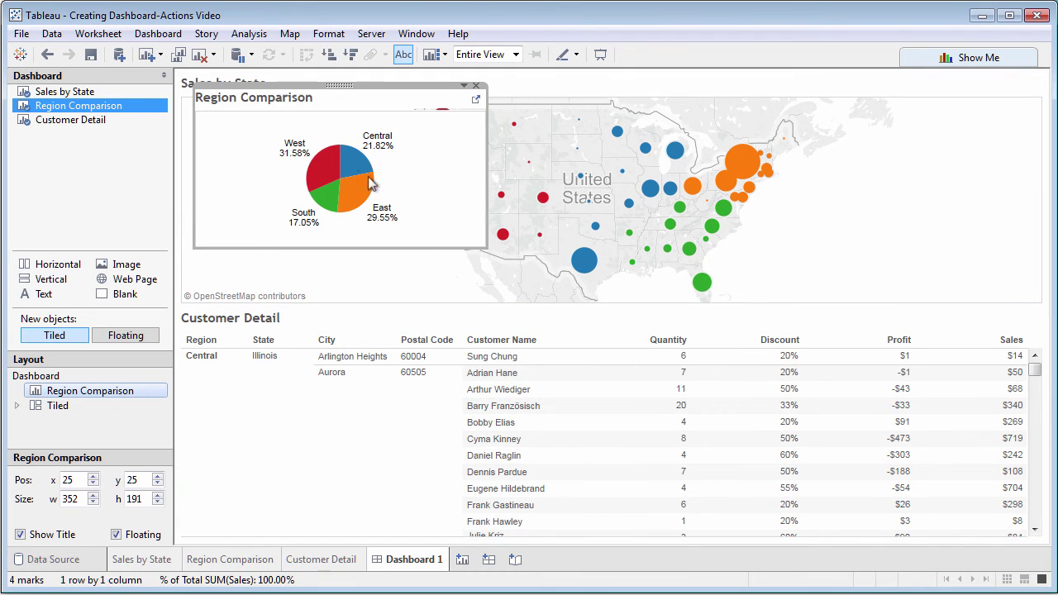
left_click_drag(195, 86, 236, 113)
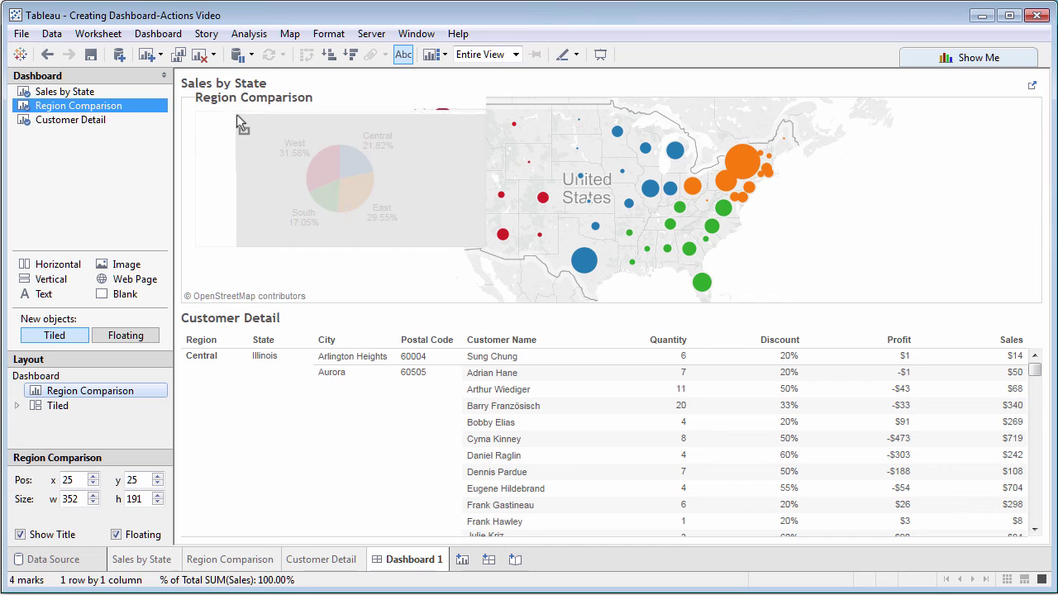
left_click_drag(352, 110, 908, 161)
left_click(948, 135)
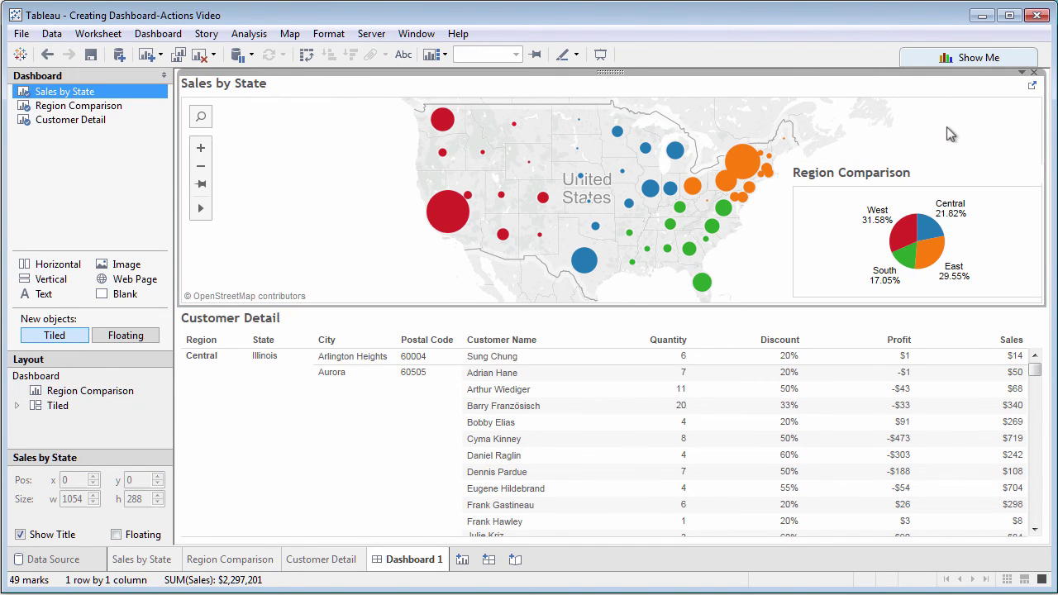